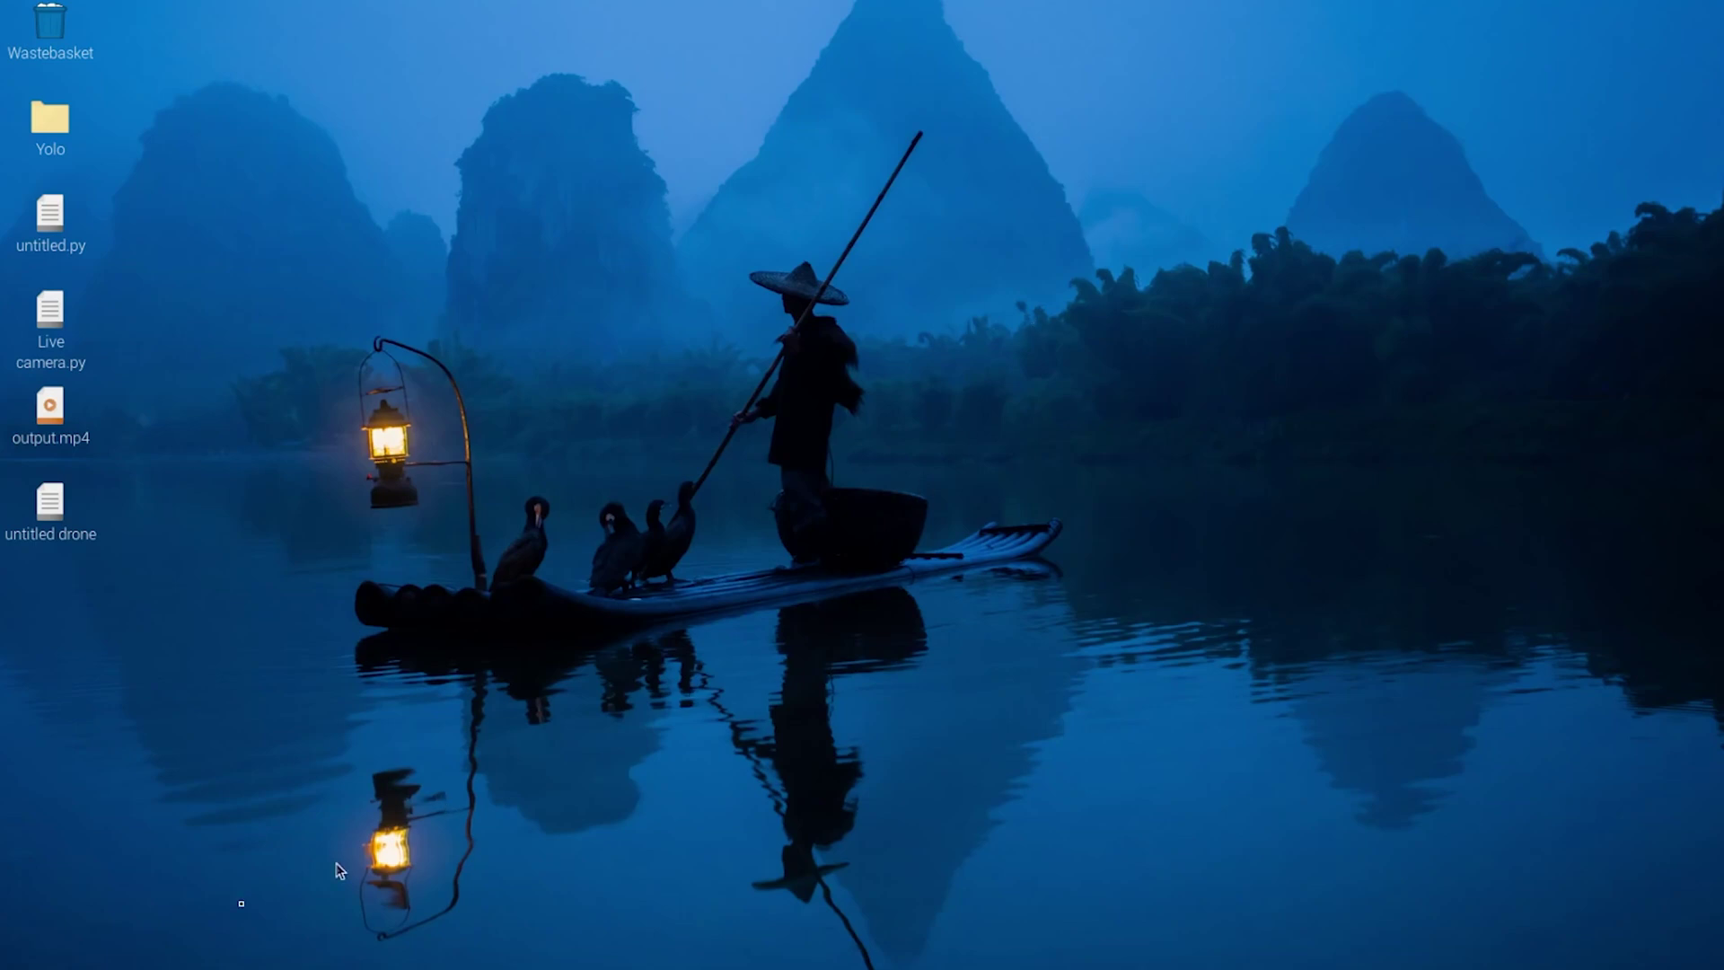
# In a new terminal, run apt update, apt install python3-pip and pip3 install mavproxy
pyautogui.hotkey('ctrl', 'alt', 't')
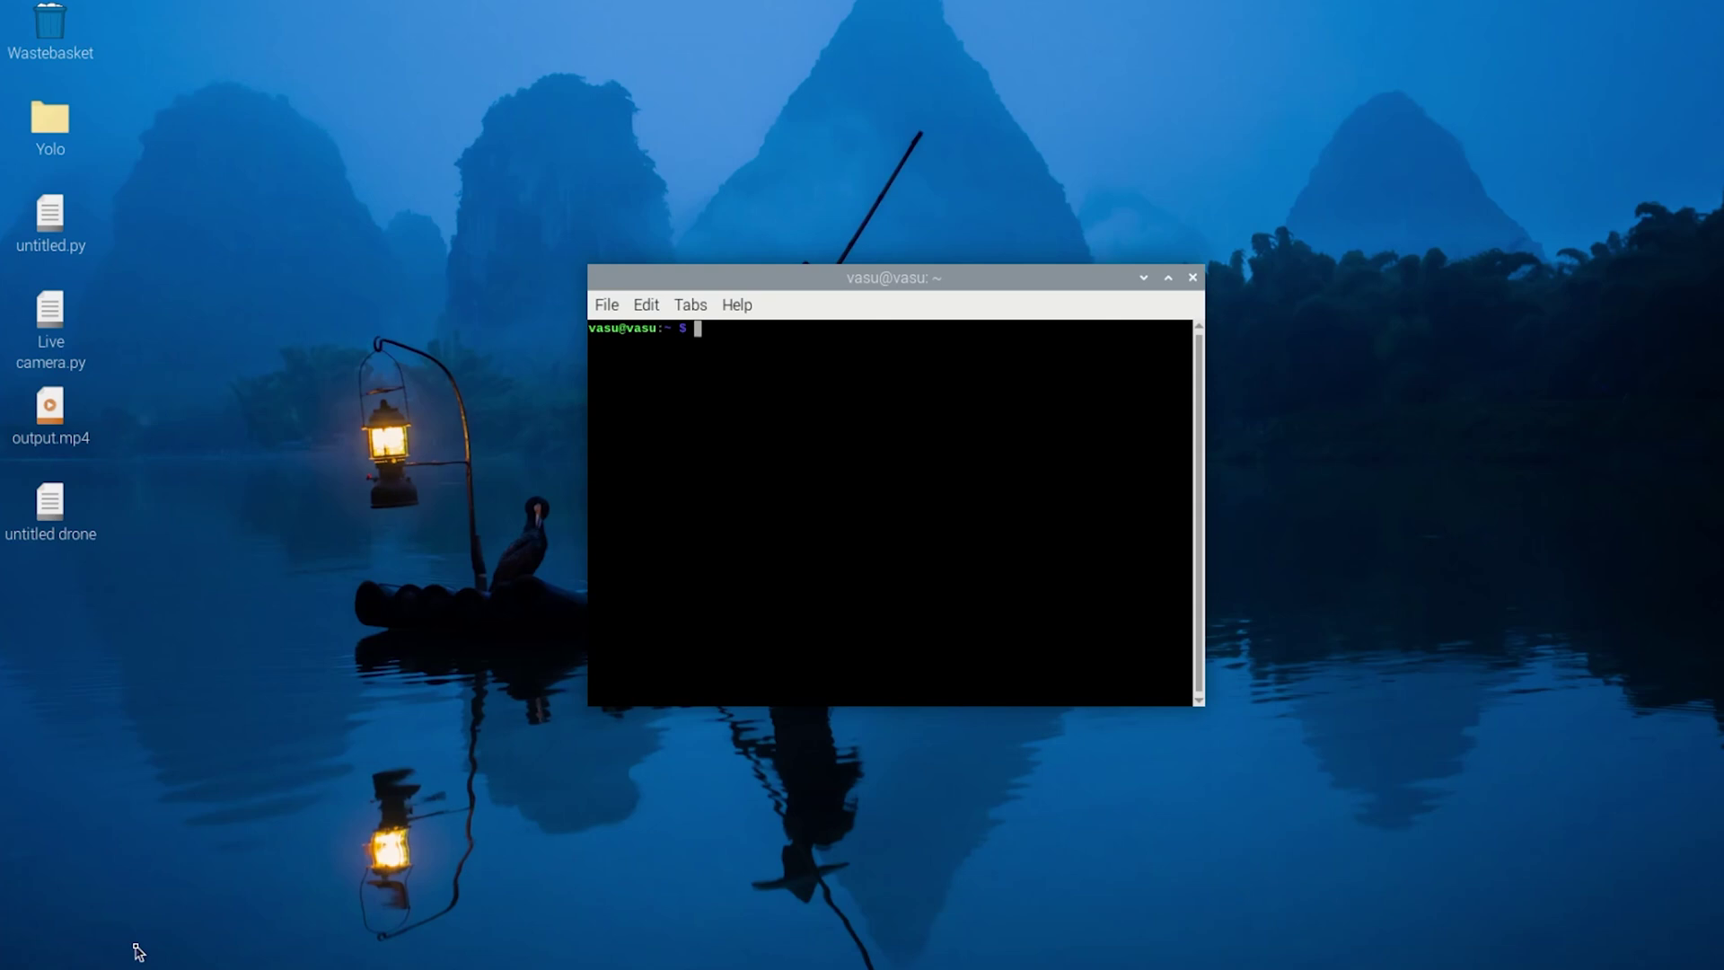
pyautogui.rightClick(700, 326)
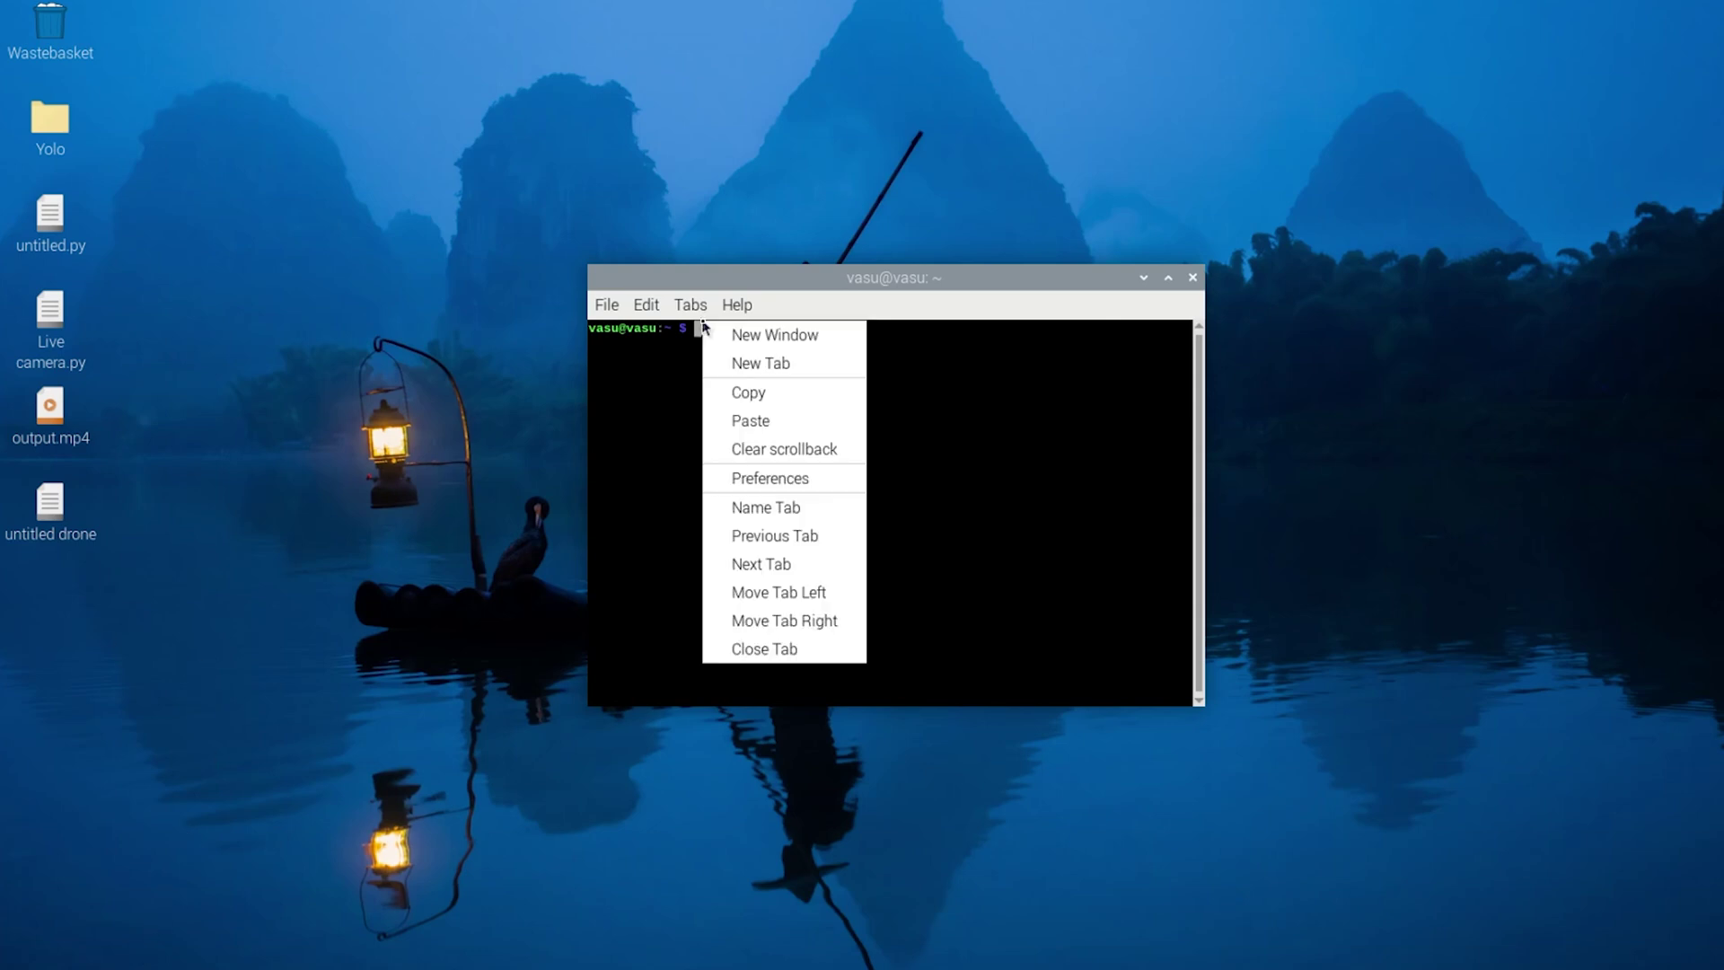
pyautogui.click(721, 418)
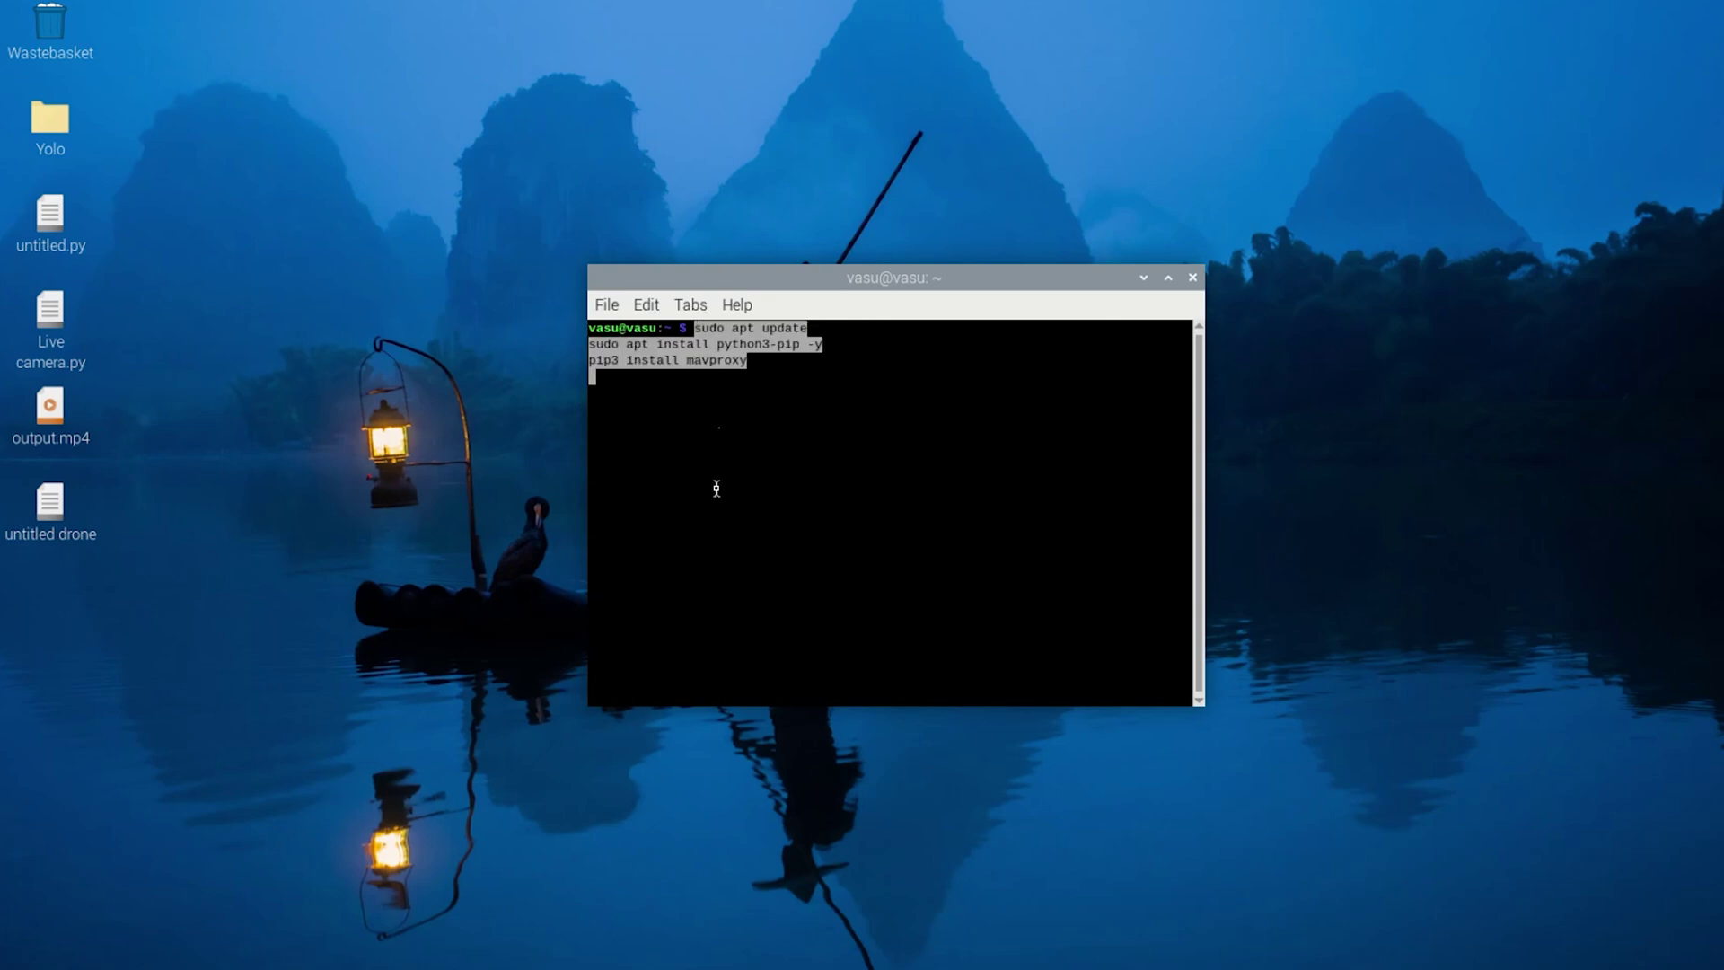
pyautogui.press('Return')
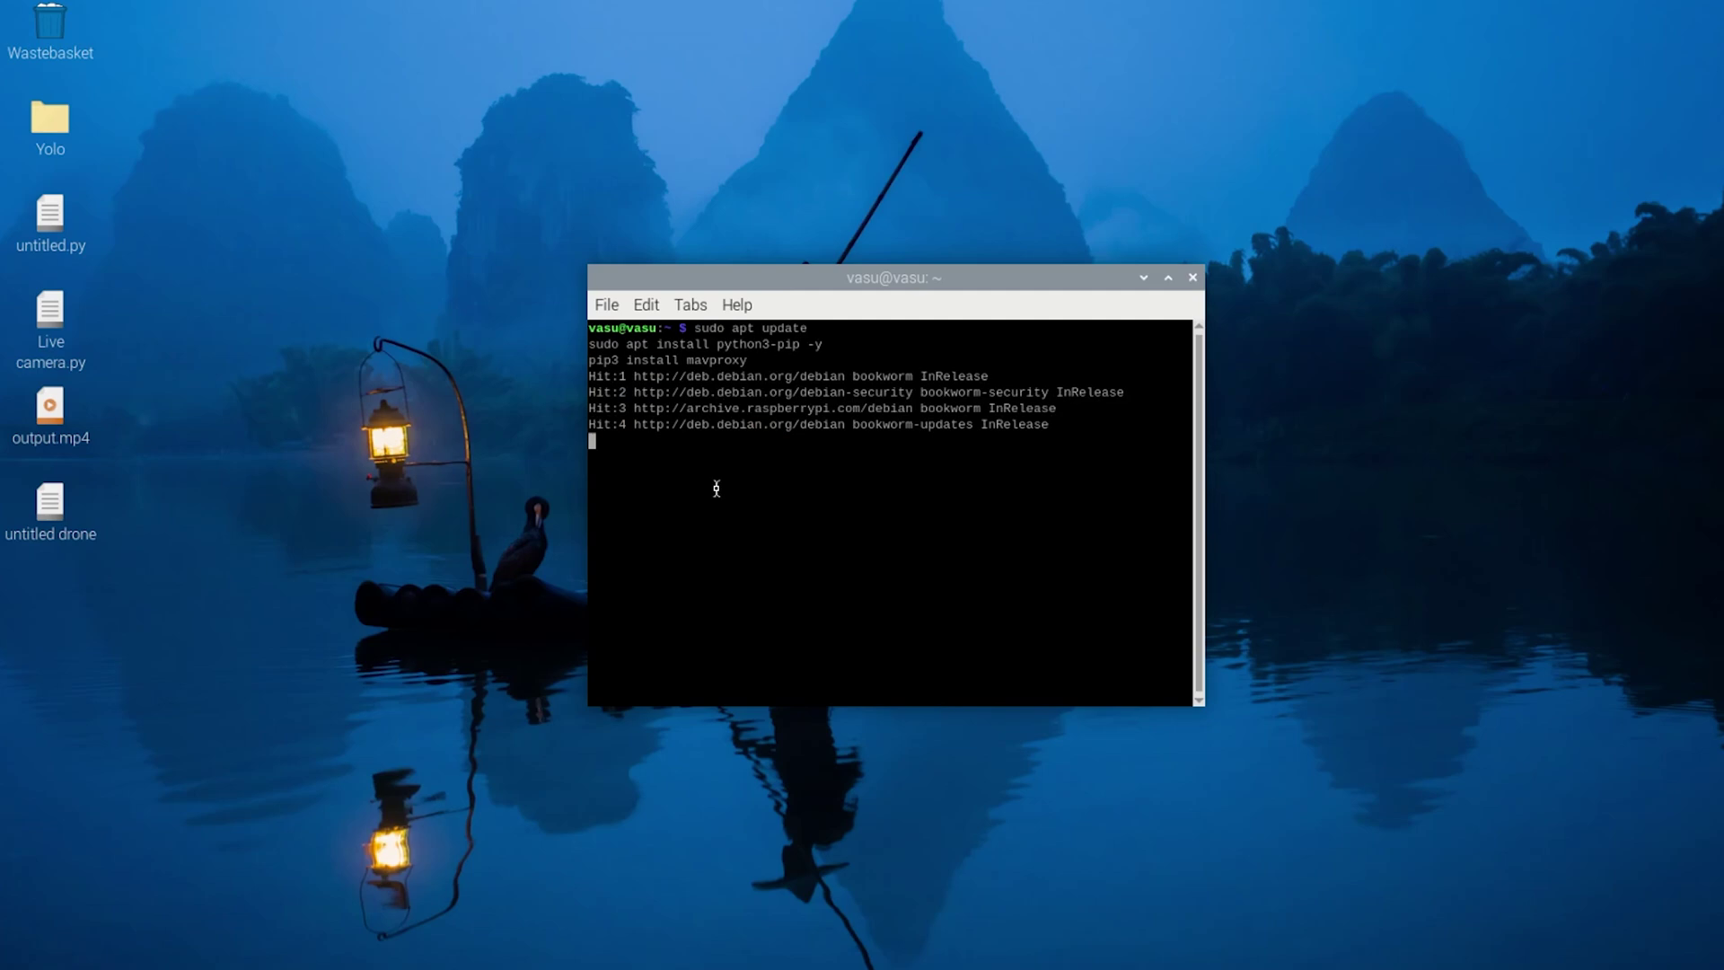
pyautogui.click(1161, 278)
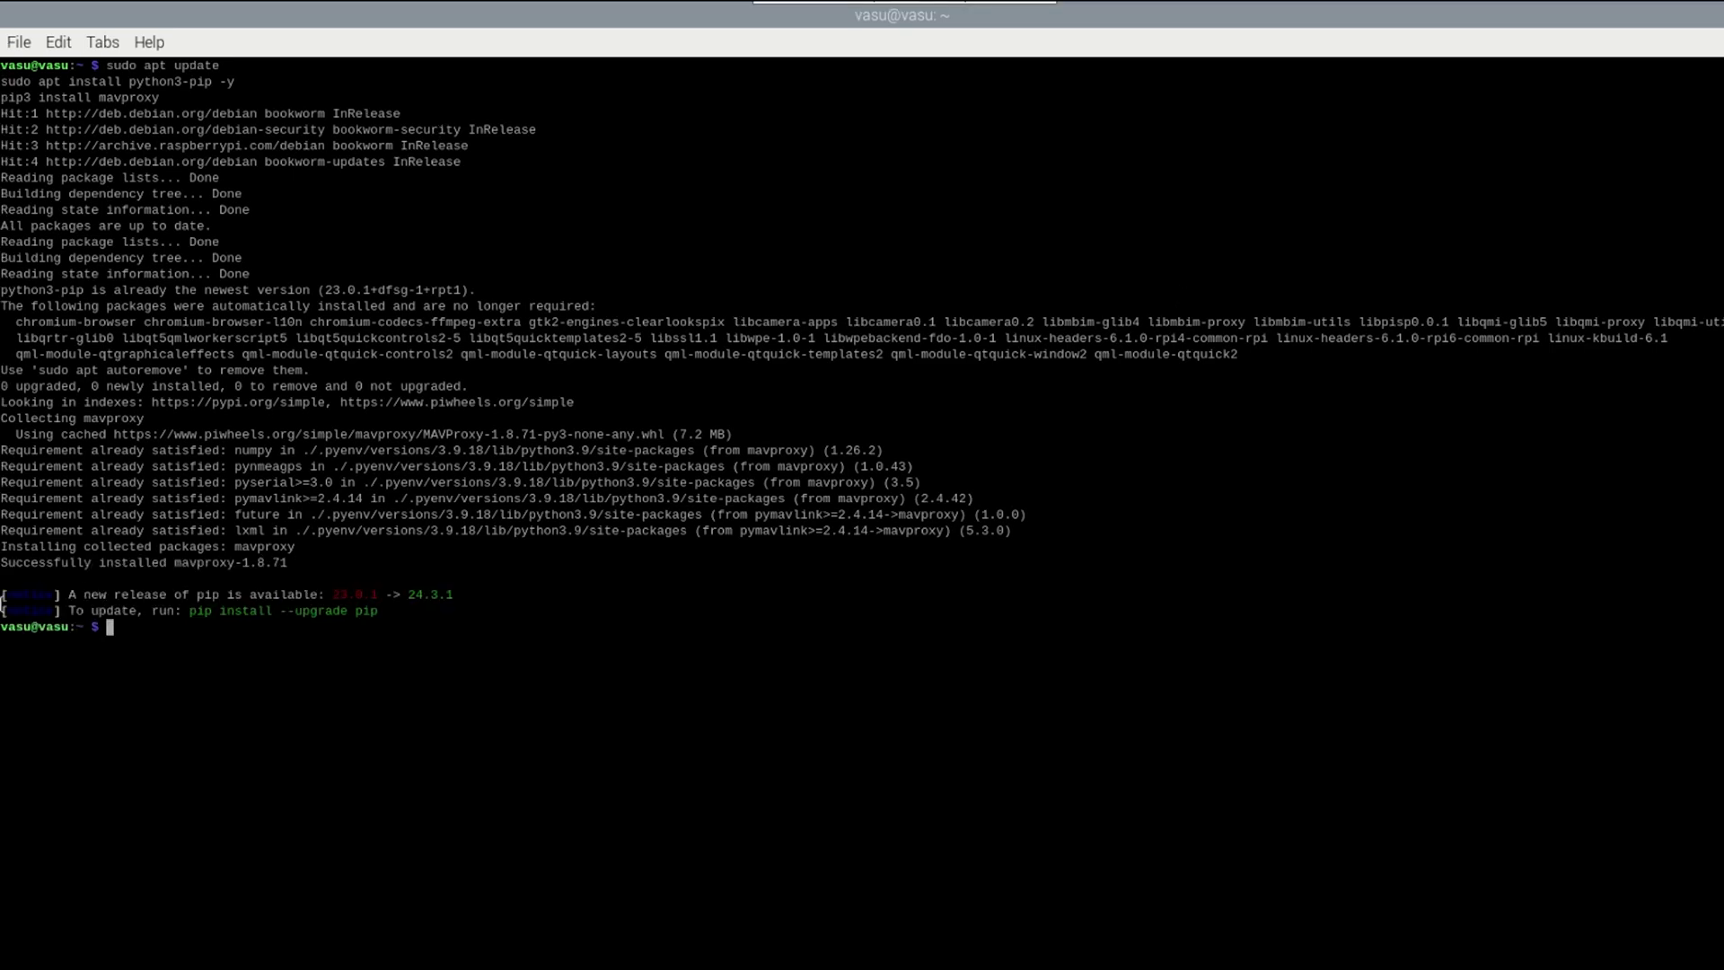
# Run mavproxy.py --version to confirm MAVProxy reports version 1.8.71
pyautogui.rightClick(108, 631)
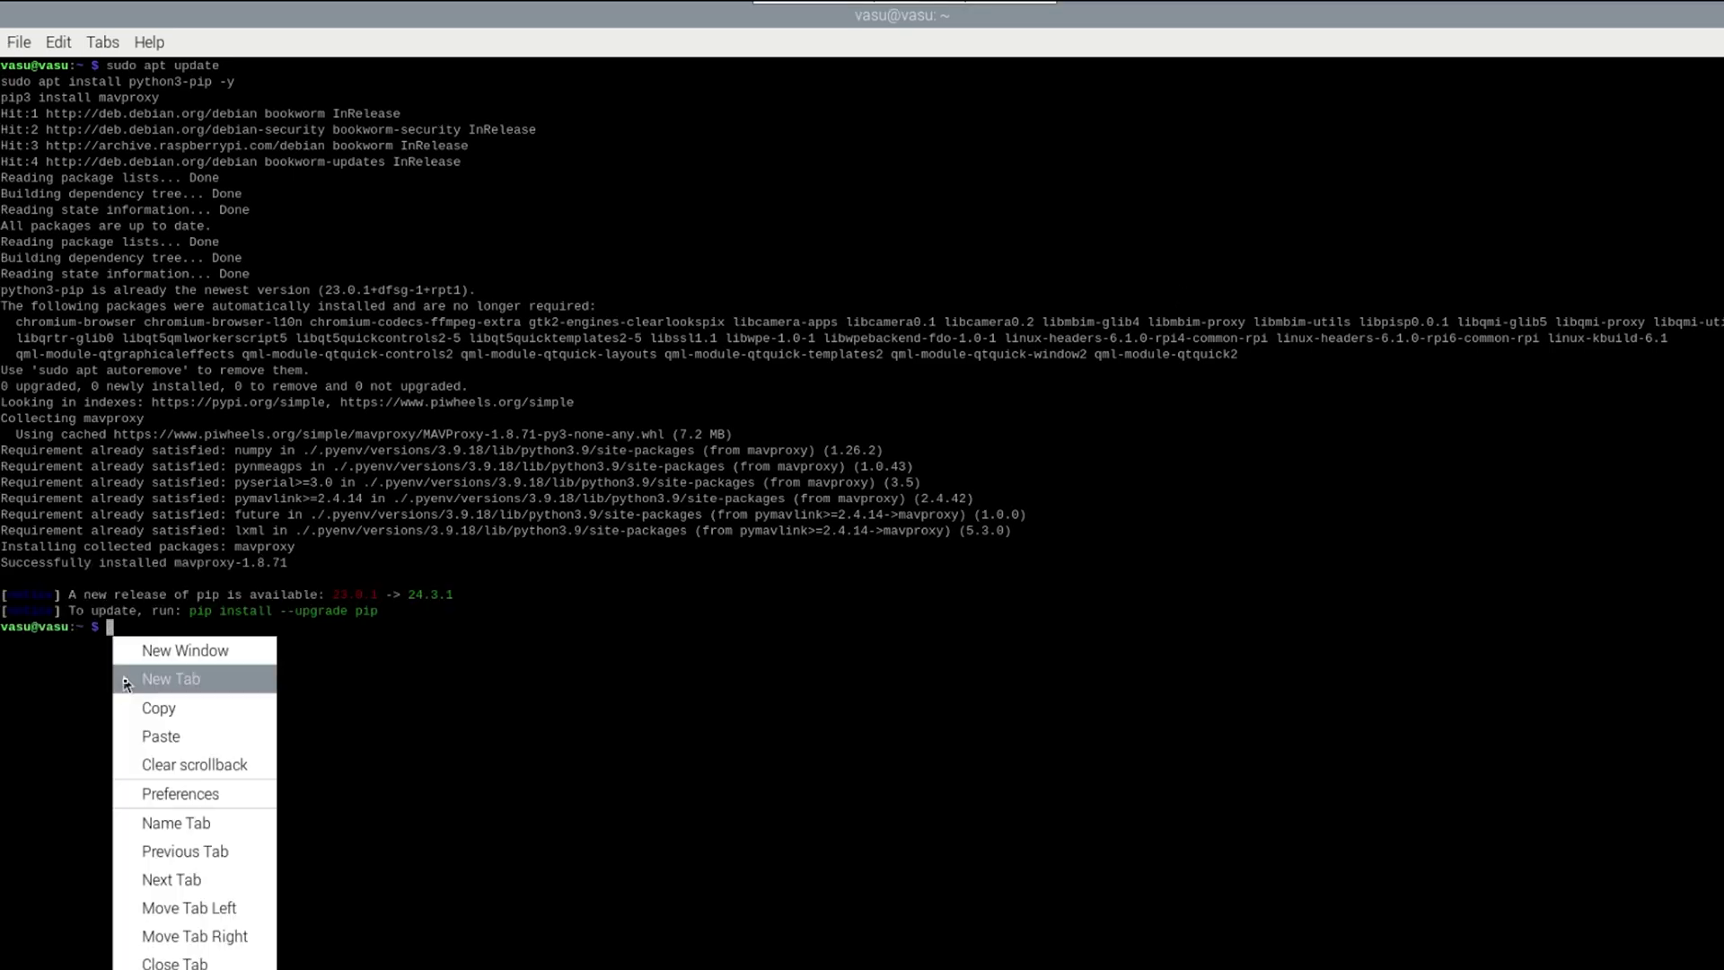
pyautogui.click(154, 738)
pyautogui.press('Return')
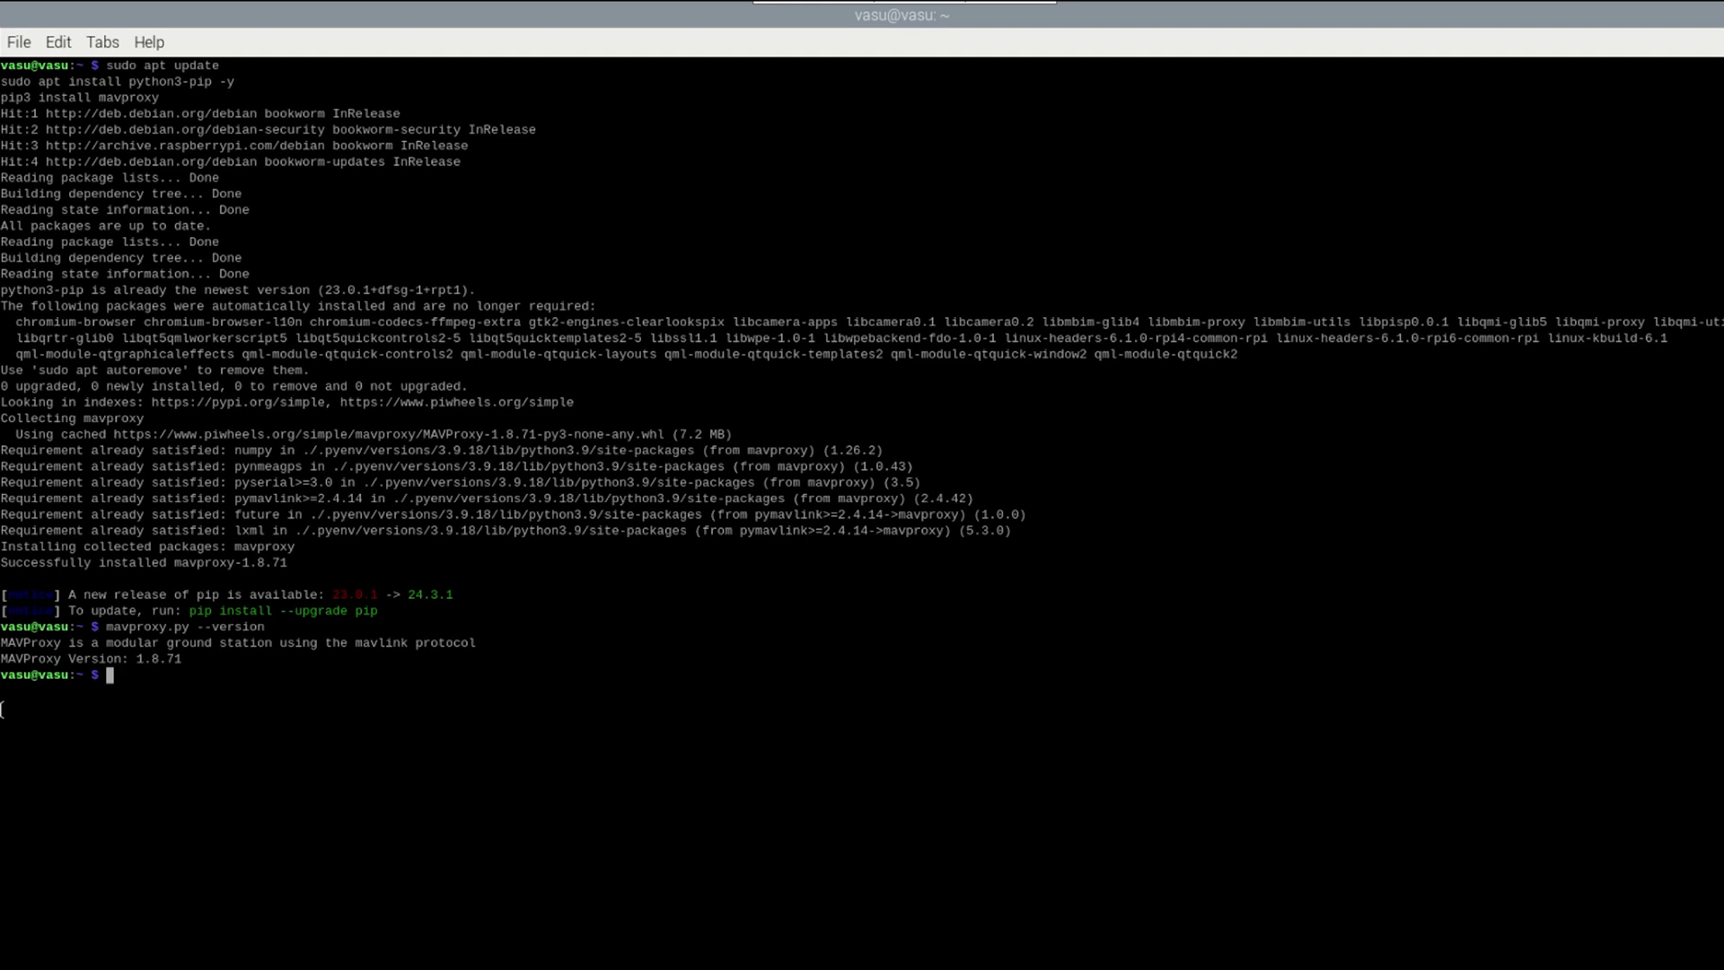
# Run which mavproxy.py to locate the script under the pyenv shims directory
pyautogui.rightClick(105, 690)
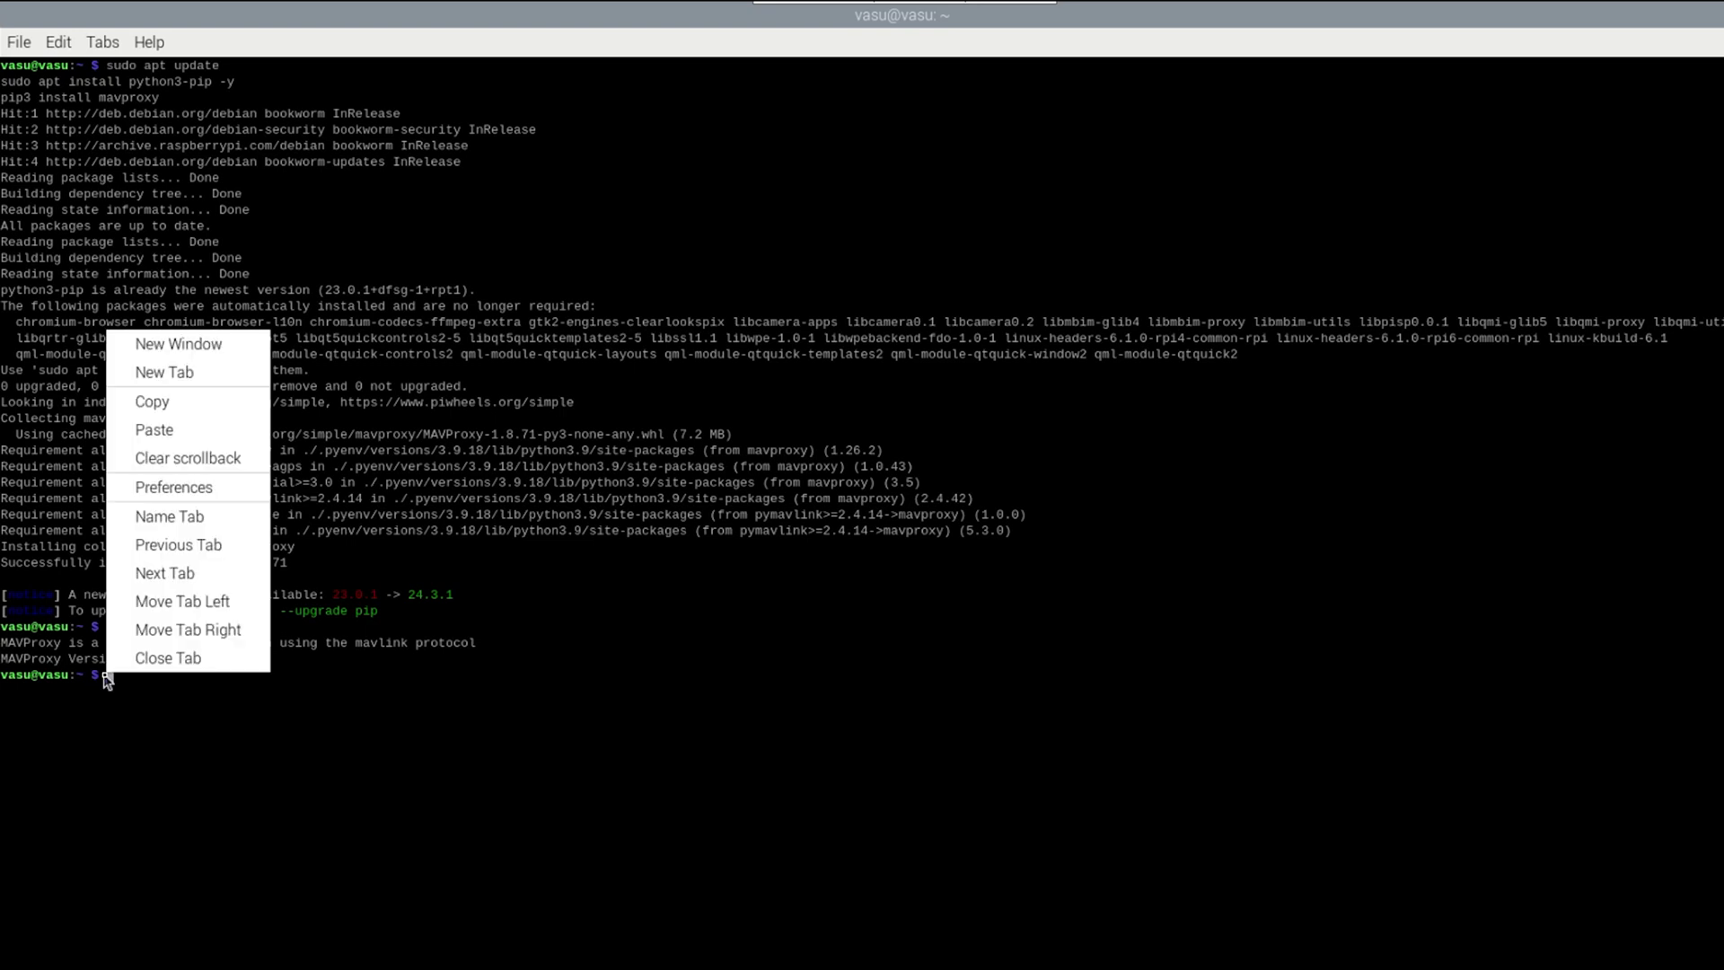
pyautogui.click(136, 426)
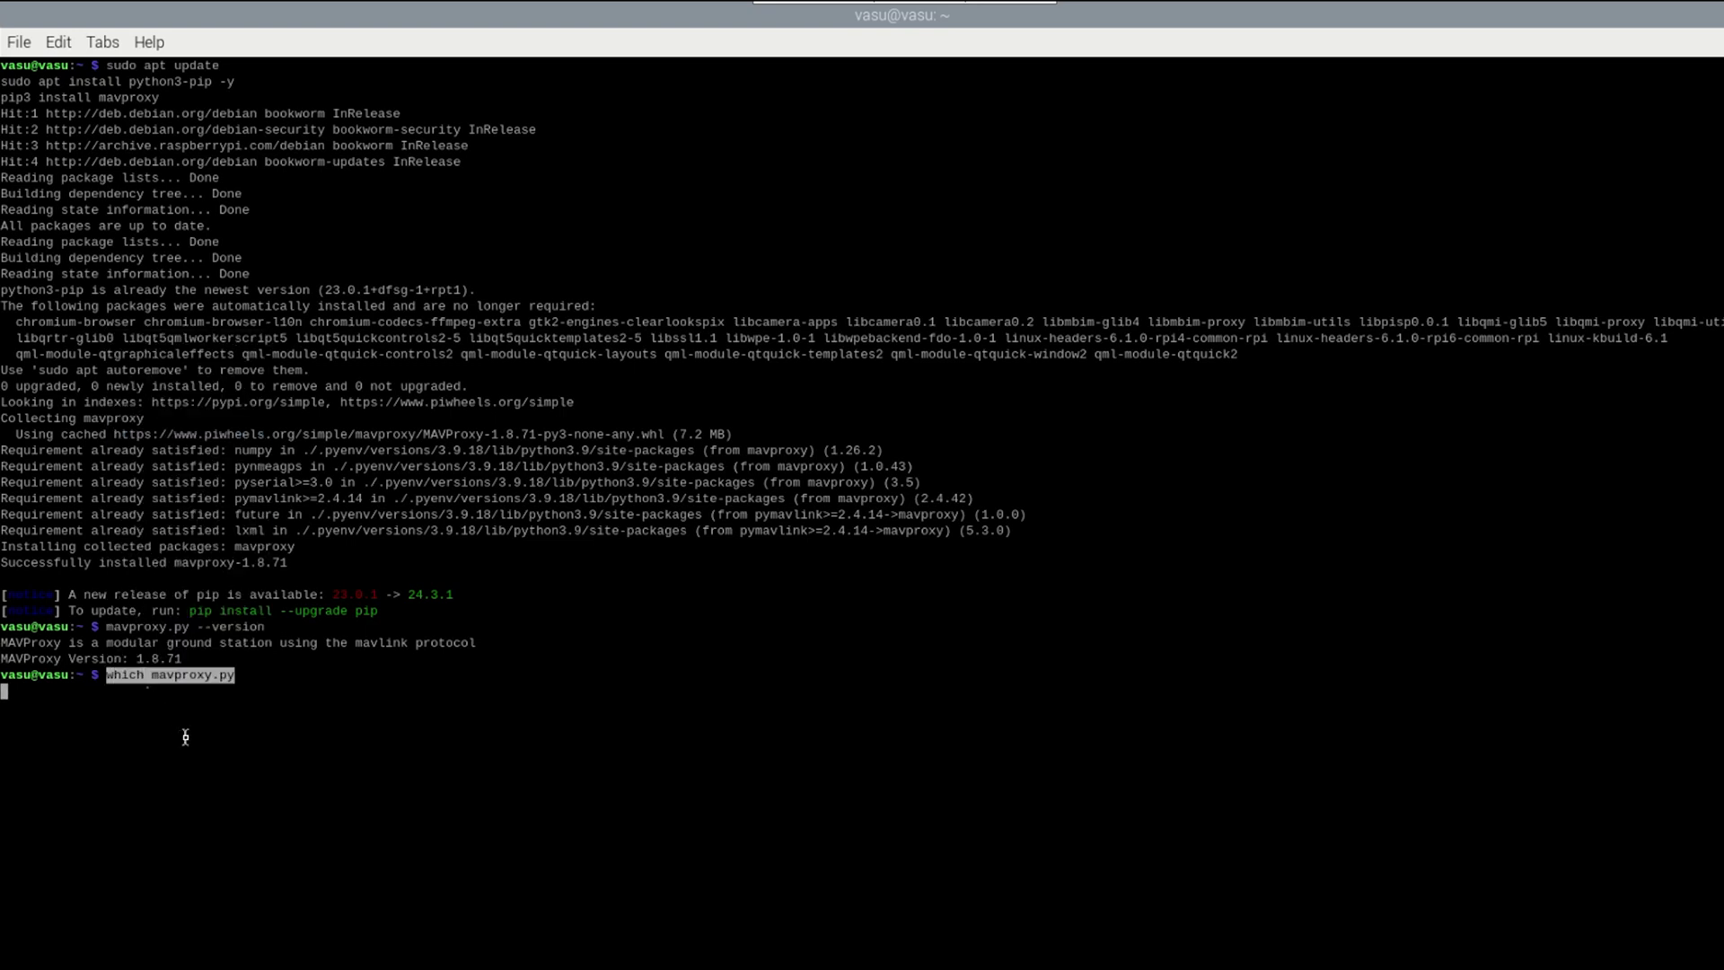
pyautogui.press('Return')
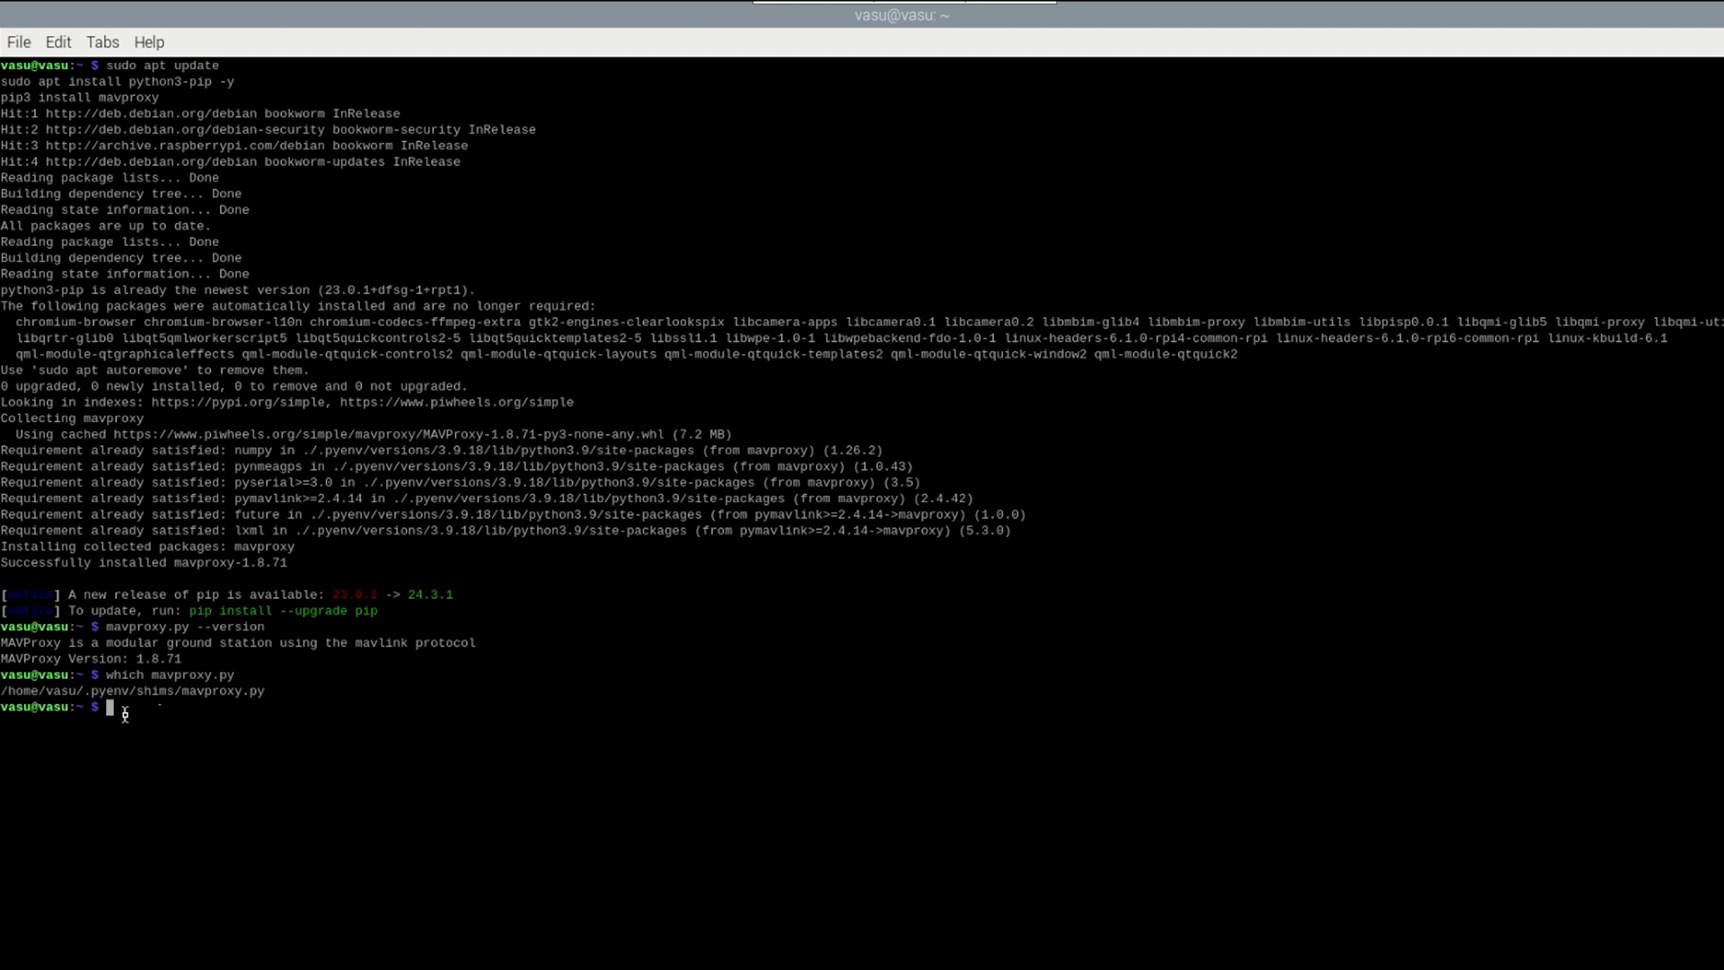
pyautogui.write('sud')
pyautogui.write('o')
# Copy the pyenv shims mavproxy.py path and paste it after sudo on the prompt
pyautogui.moveTo(0, 691); pyautogui.dragTo(270, 698)
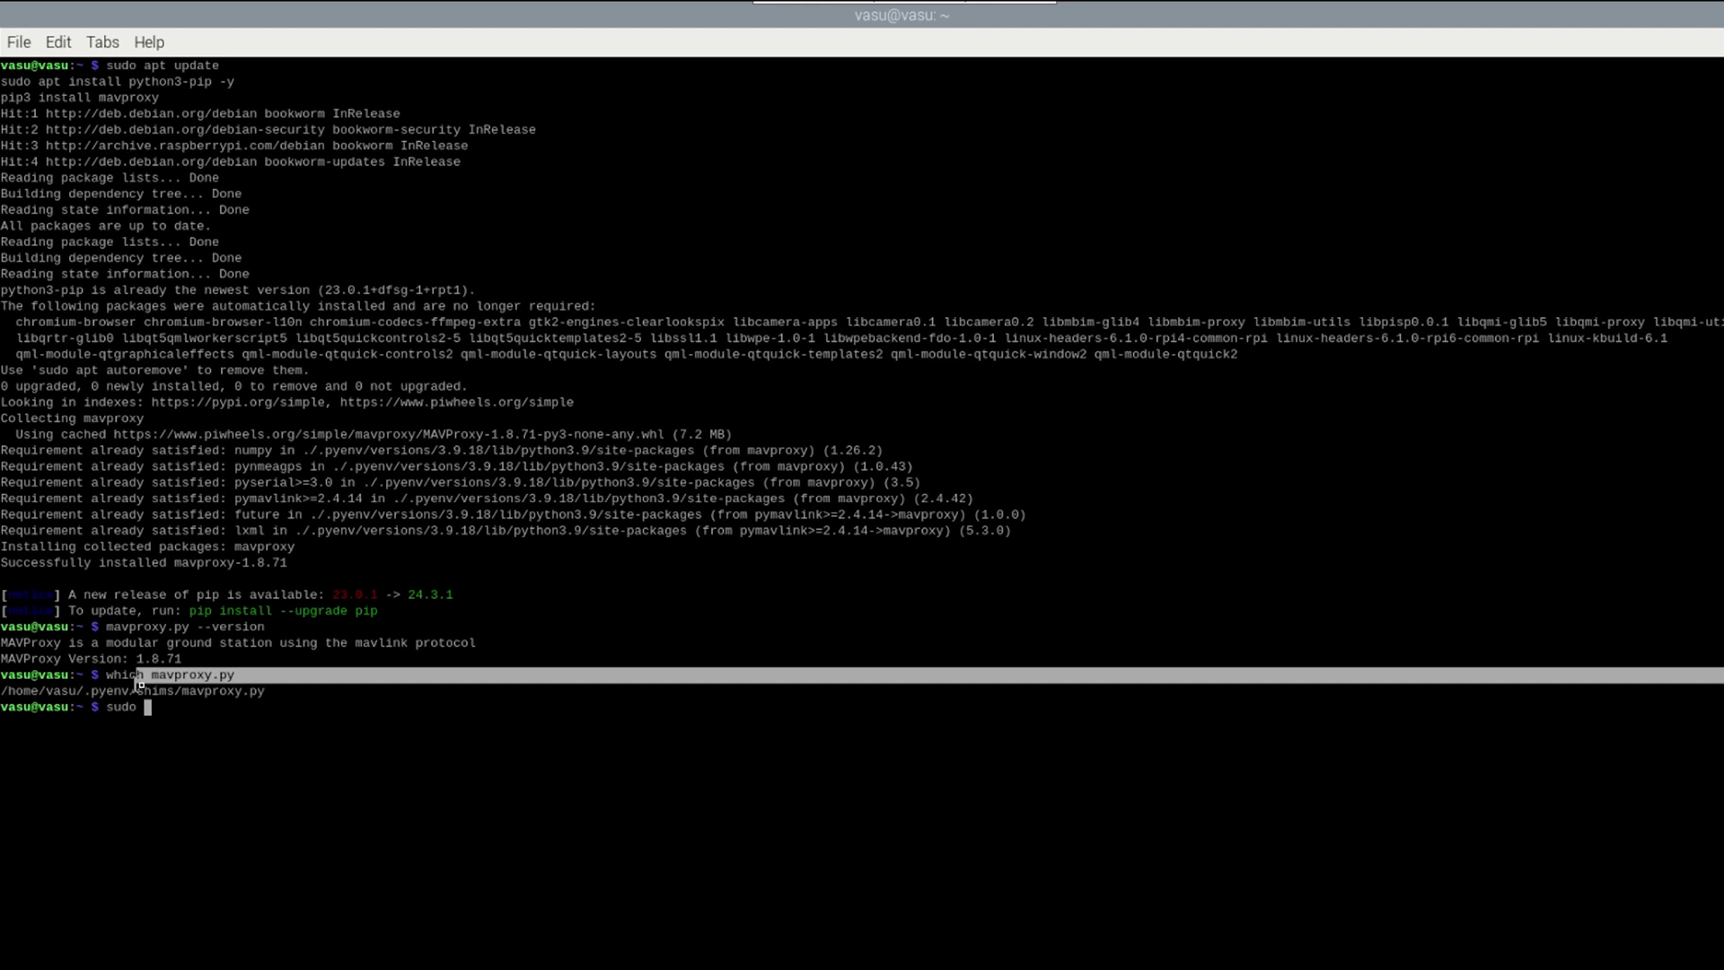
pyautogui.rightClick(270, 699)
pyautogui.click(294, 434)
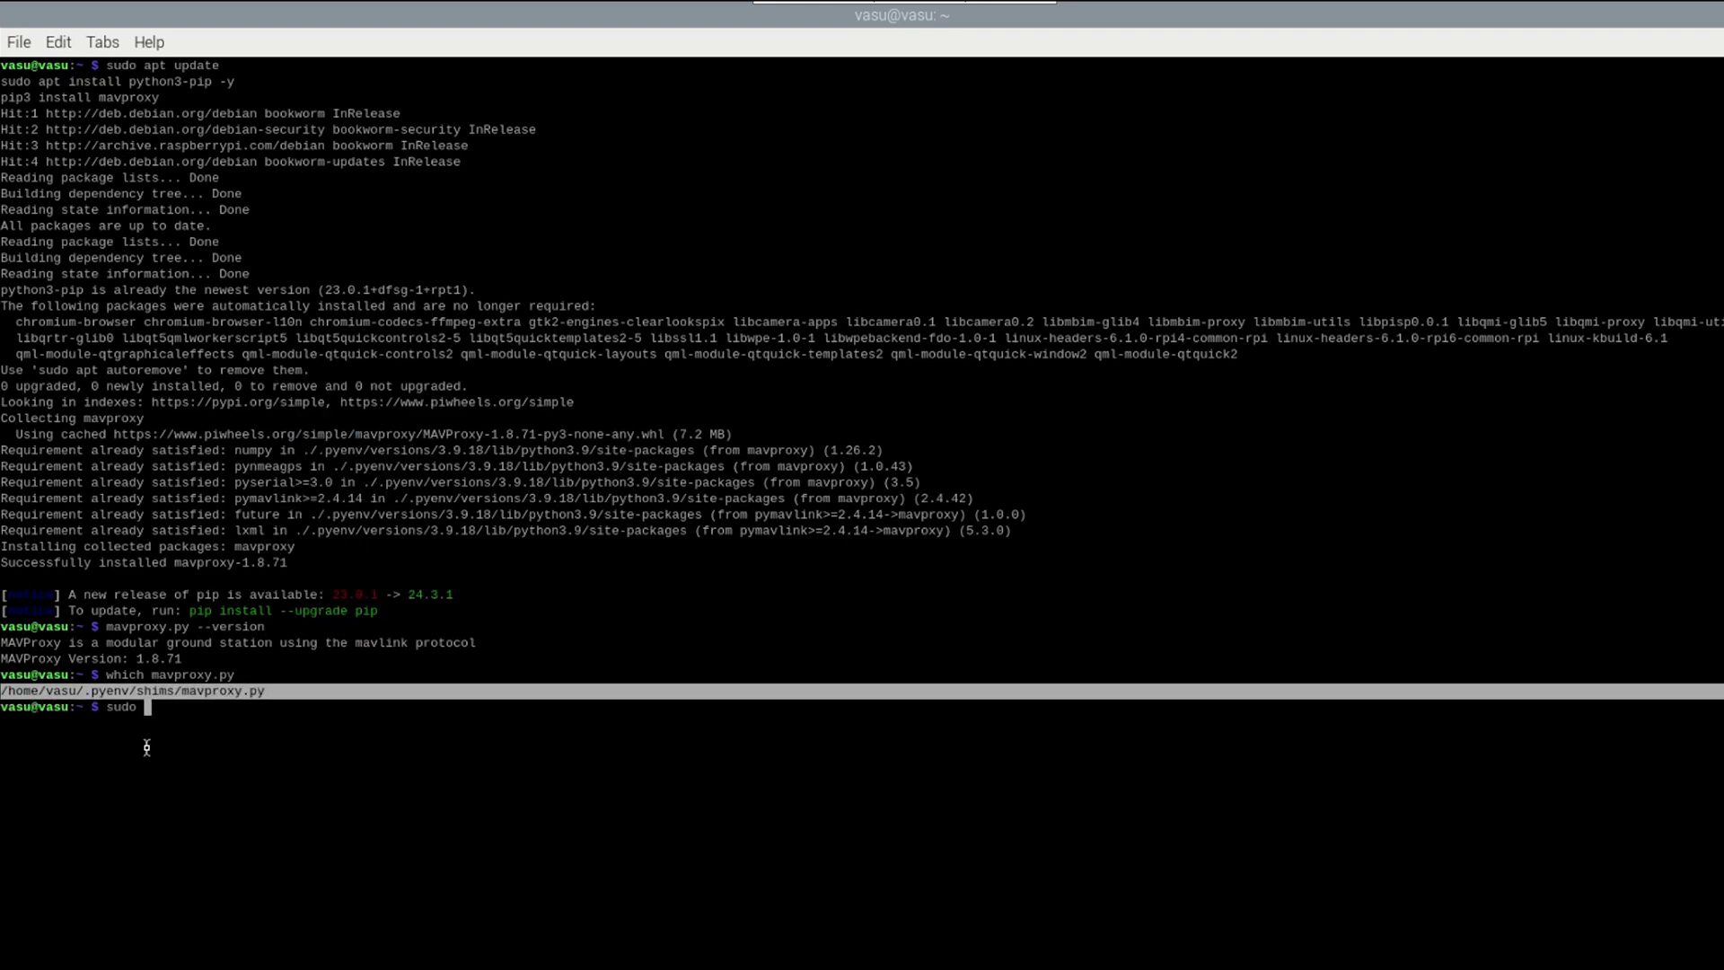
pyautogui.rightClick(149, 711)
pyautogui.click(208, 473)
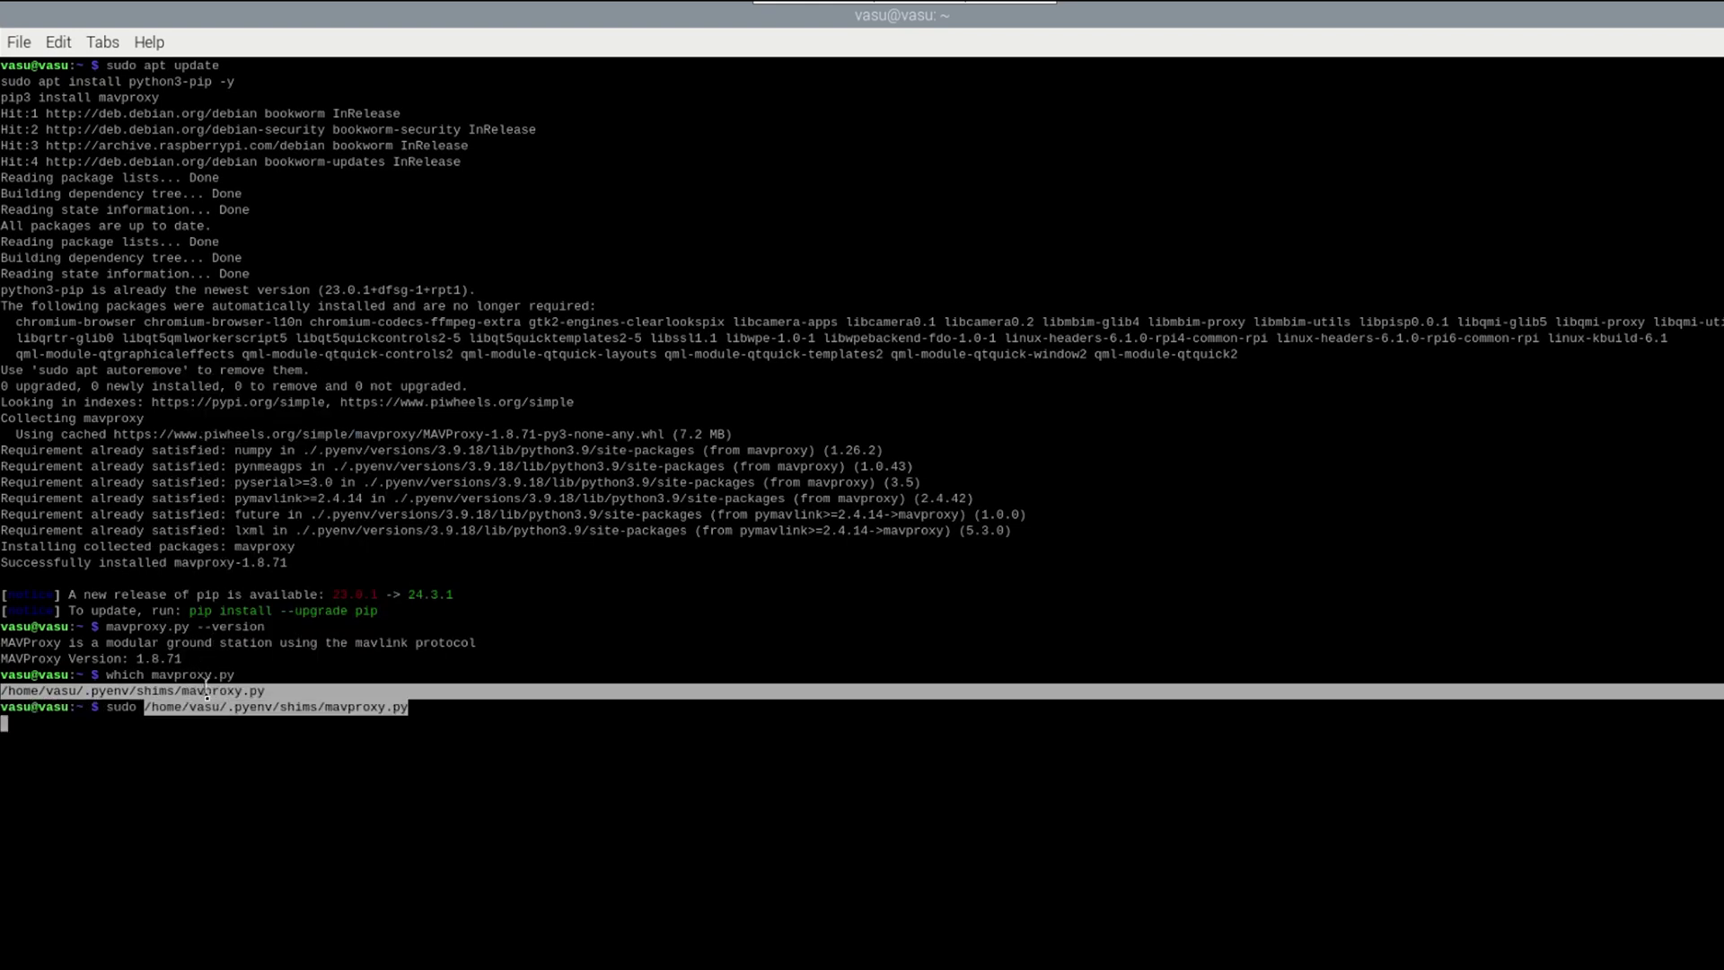